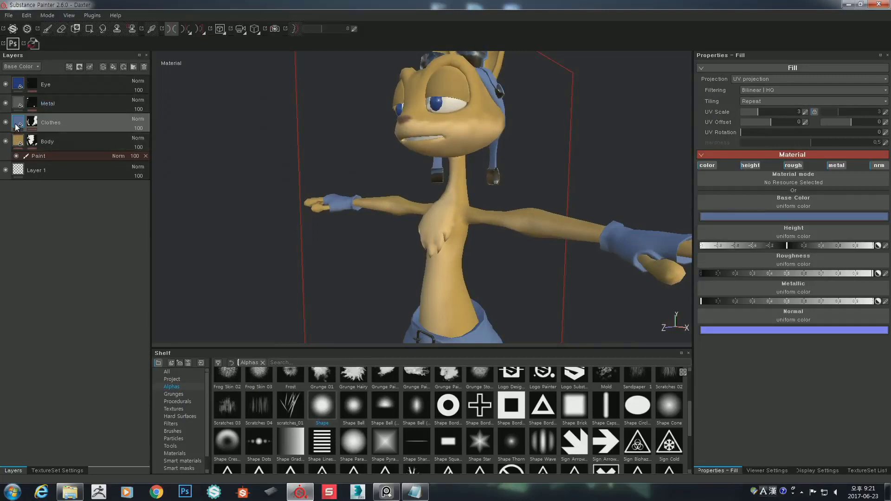
# - Add a Paint effect inside the Clothes layer from its right-click menu
pyautogui.rightClick(17, 127)
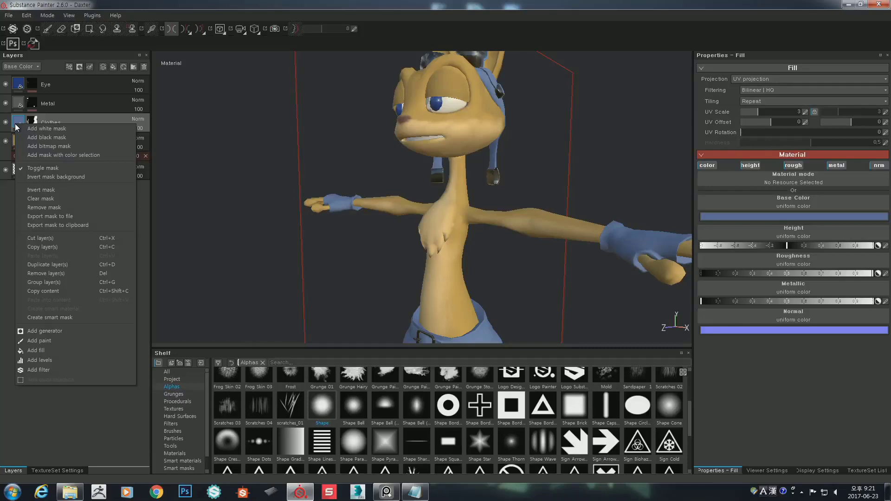
pyautogui.click(46, 341)
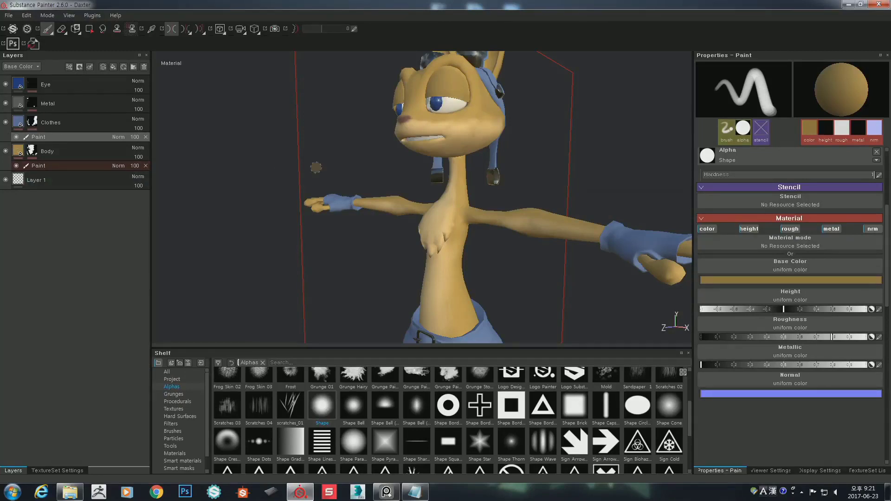
# - Frame the character's shorts and feet from the front and make the brush much larger
pyautogui.scroll(-3, 370, 131)
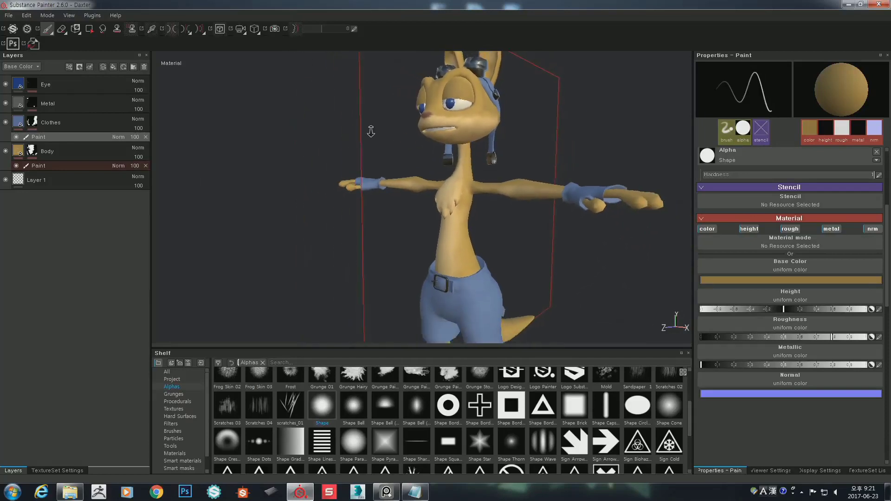
pyautogui.scroll(-2, 372, 162)
pyautogui.scroll(-2, 372, 196)
pyautogui.moveTo(372, 196)
pyautogui.keyDown('alt'); pyautogui.mouseDown()
pyautogui.moveTo(403, 201)
pyautogui.moveTo(505, 183)
pyautogui.mouseUp(); pyautogui.keyUp('alt')
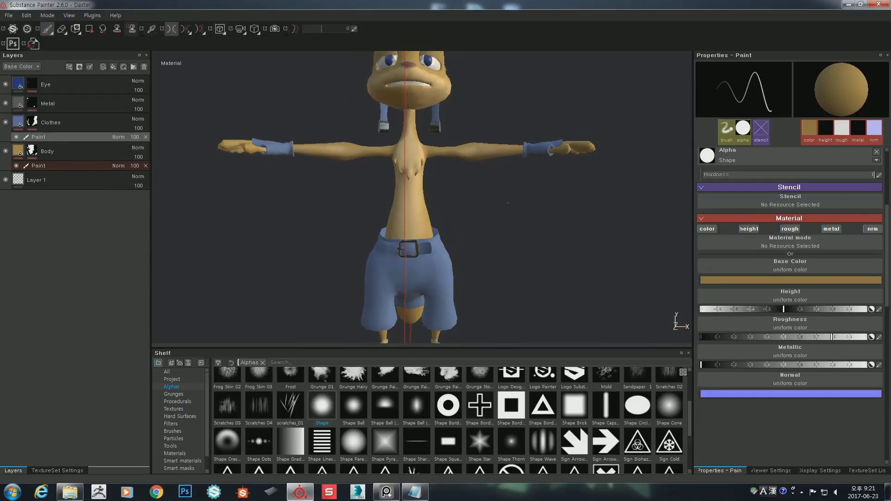
pyautogui.keyDown('alt'); pyautogui.moveTo(505, 182); pyautogui.dragTo(594, 234, button='right'); pyautogui.keyUp('alt')
pyautogui.keyDown('alt'); pyautogui.moveTo(564, 239); pyautogui.dragTo(549, 188, button='middle'); pyautogui.keyUp('alt')
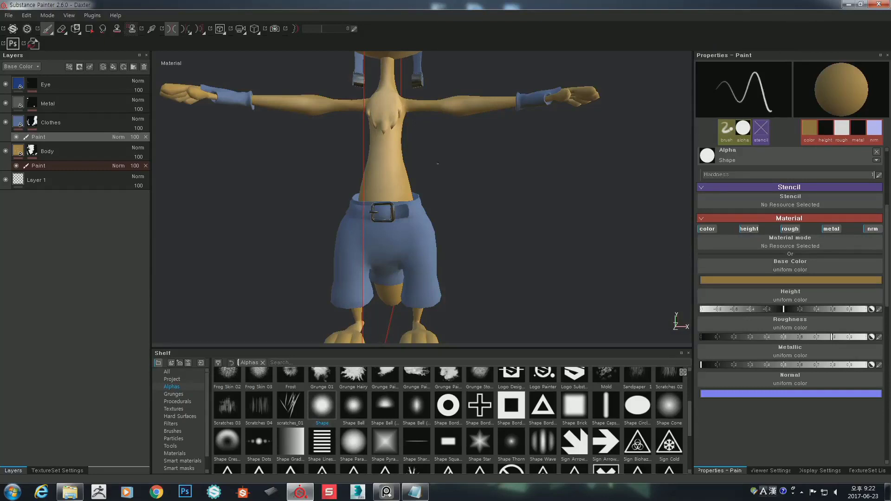
pyautogui.keyDown('ctrl'); pyautogui.moveTo(437, 163); pyautogui.dragTo(418, 152, button='right'); pyautogui.keyUp('ctrl')
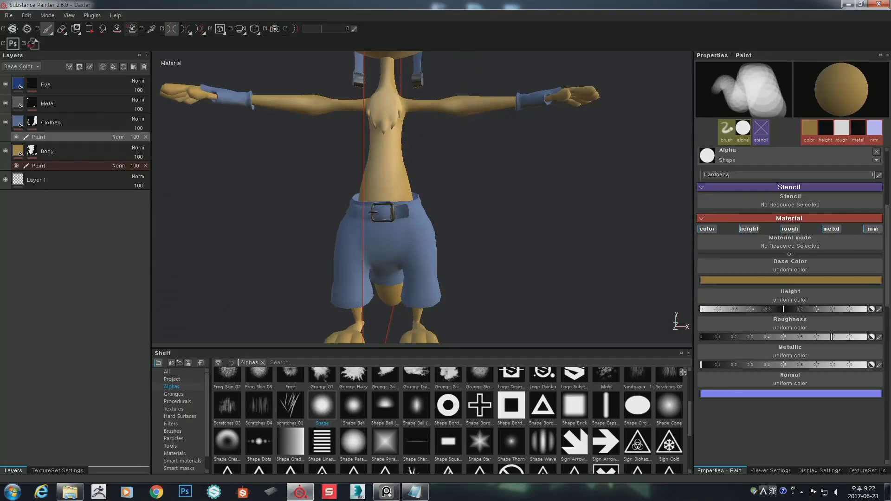
# - Adjust brush size and set brush Hardness to 0.46 while orbiting the model
pyautogui.keyDown('ctrl'); pyautogui.moveTo(485, 74); pyautogui.dragTo(486, 77, button='right'); pyautogui.keyUp('ctrl')
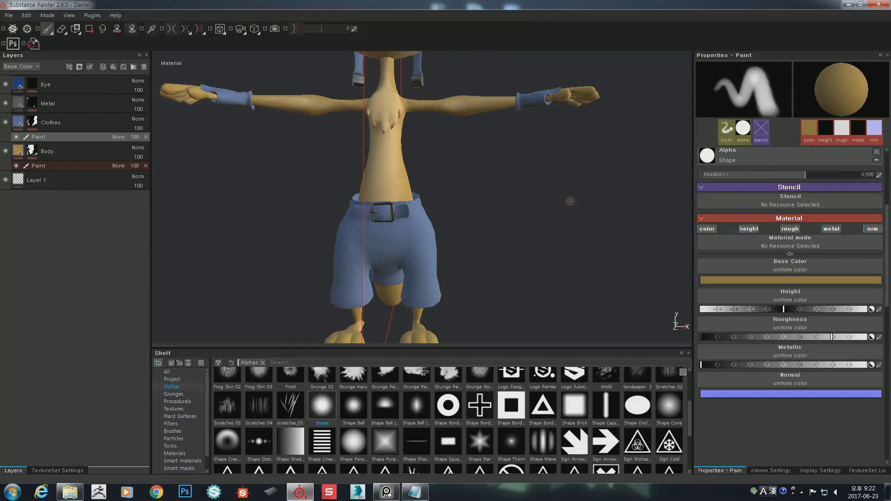
pyautogui.keyDown('ctrl'); pyautogui.moveTo(570, 200); pyautogui.dragTo(533, 201, button='right'); pyautogui.keyUp('ctrl')
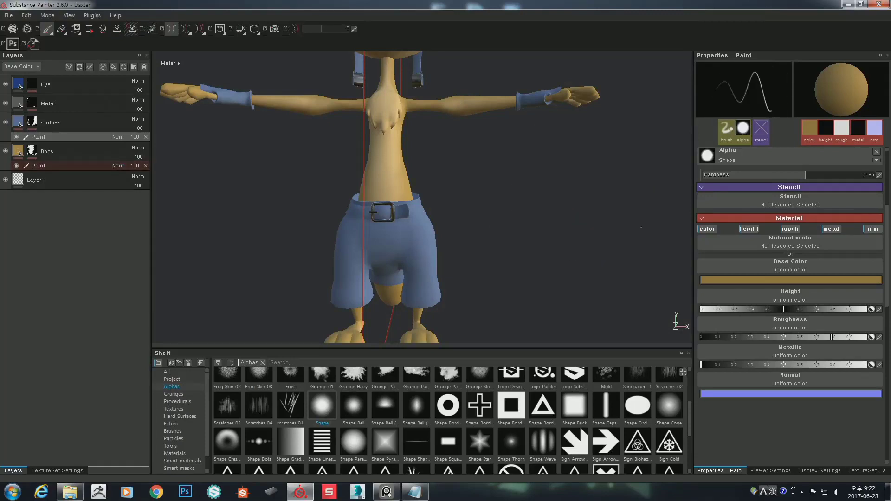
pyautogui.moveTo(551, 202)
pyautogui.keyDown('ctrl'); pyautogui.mouseDown(button='right')
pyautogui.moveTo(603, 202)
pyautogui.moveTo(575, 199)
pyautogui.mouseUp(button='right'); pyautogui.keyUp('ctrl')
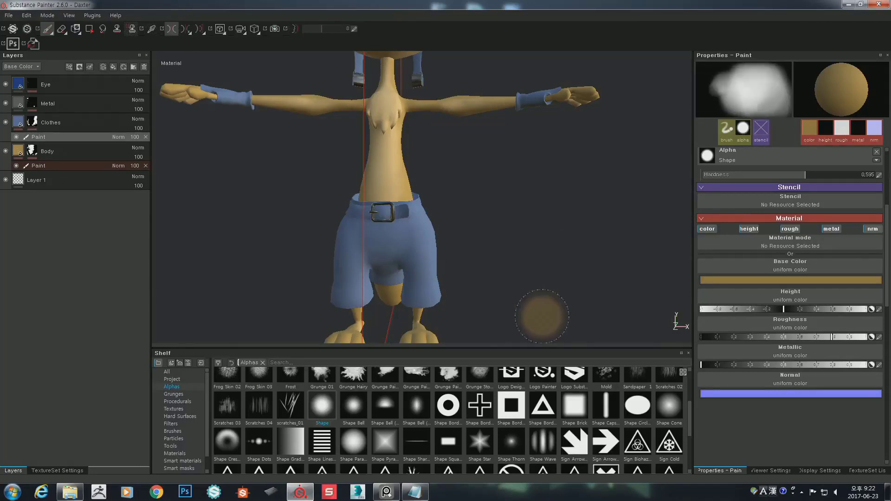
pyautogui.keyDown('ctrl'); pyautogui.moveTo(542, 317); pyautogui.dragTo(533, 314, button='right'); pyautogui.keyUp('ctrl')
pyautogui.keyDown('alt'); pyautogui.moveTo(527, 136); pyautogui.dragTo(533, 220, button='middle'); pyautogui.keyUp('alt')
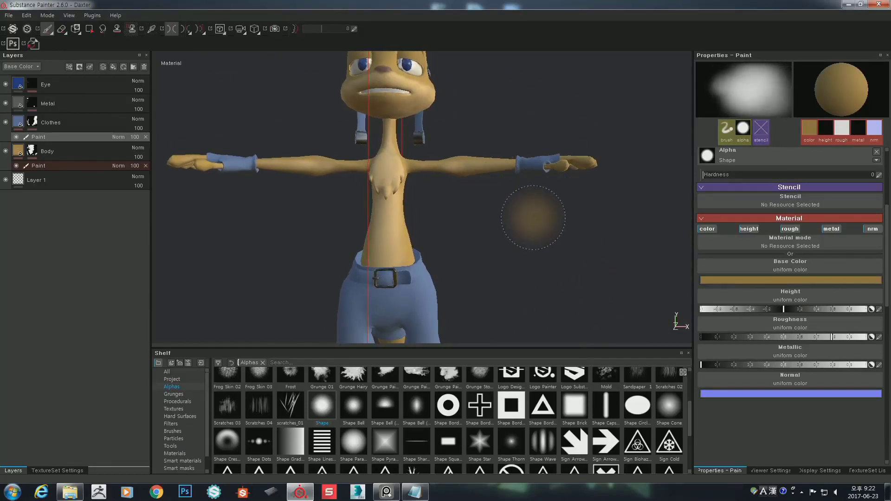
pyautogui.moveTo(531, 215)
pyautogui.keyDown('ctrl'); pyautogui.mouseDown(button='right')
pyautogui.moveTo(538, 221)
pyautogui.moveTo(536, 207)
pyautogui.moveTo(553, 216)
pyautogui.moveTo(551, 205)
pyautogui.mouseUp(button='right'); pyautogui.keyUp('ctrl')
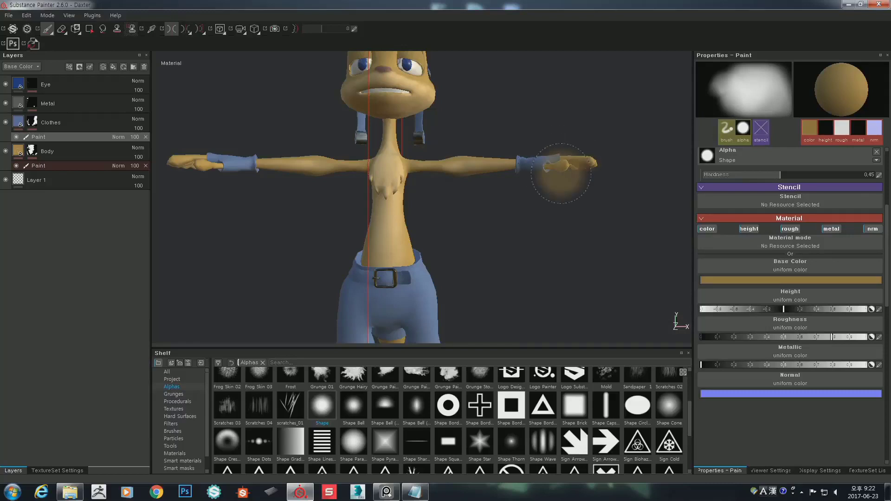
pyautogui.moveTo(552, 214)
pyautogui.keyDown('alt'); pyautogui.mouseDown()
pyautogui.moveTo(546, 265)
pyautogui.moveTo(541, 202)
pyautogui.moveTo(533, 238)
pyautogui.moveTo(521, 218)
pyautogui.mouseUp(); pyautogui.keyUp('alt')
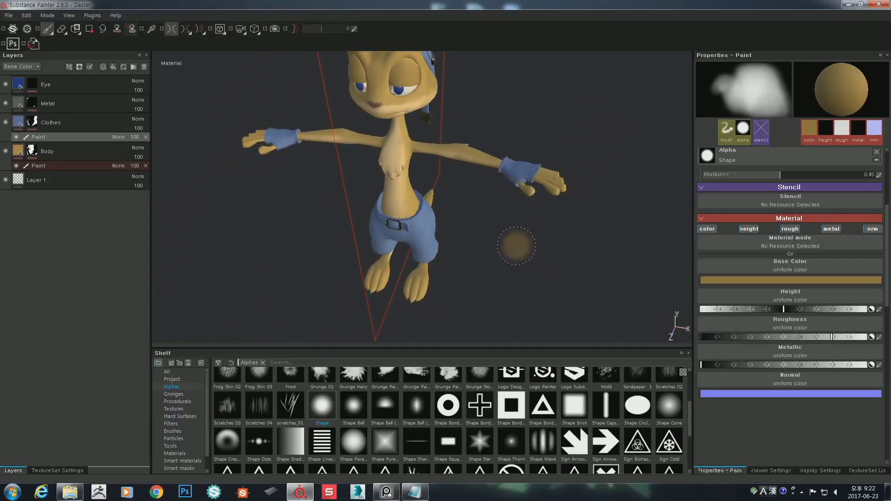
pyautogui.keyDown('ctrl'); pyautogui.moveTo(516, 240); pyautogui.dragTo(523, 223, button='right'); pyautogui.keyUp('ctrl')
pyautogui.moveTo(523, 231)
pyautogui.keyDown('alt'); pyautogui.mouseDown()
pyautogui.moveTo(537, 268)
pyautogui.moveTo(540, 242)
pyautogui.mouseUp(); pyautogui.keyUp('alt')
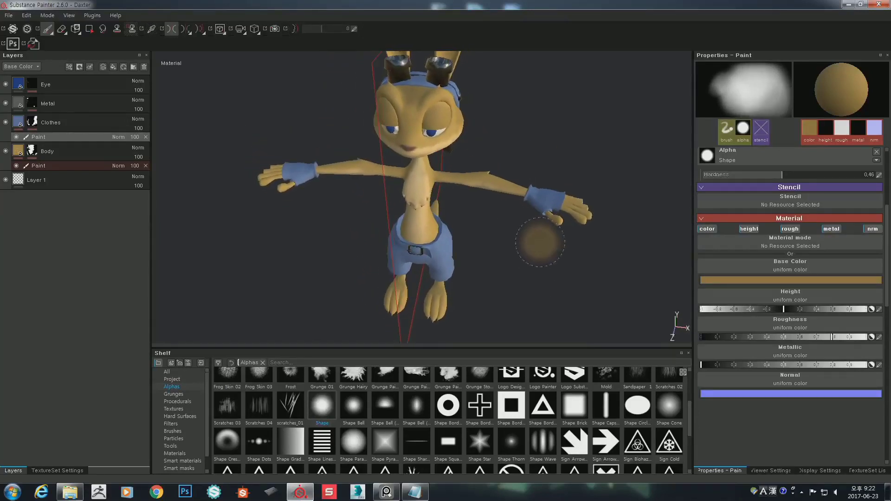
pyautogui.moveTo(537, 208)
pyautogui.keyDown('alt'); pyautogui.mouseDown()
pyautogui.moveTo(541, 249)
pyautogui.moveTo(501, 238)
pyautogui.mouseUp(); pyautogui.keyUp('alt')
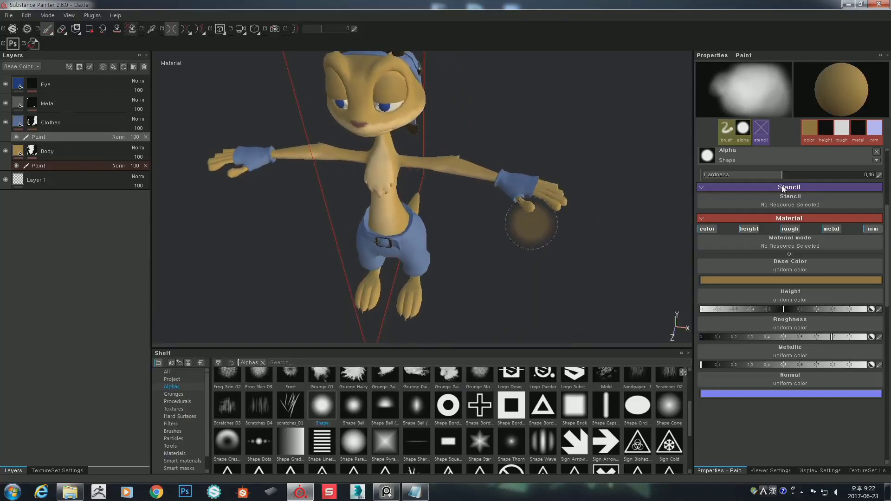
# - Pick a deep, slightly desaturated reddish-brown as the brush base colour
pyautogui.scroll(3, 864, 234)
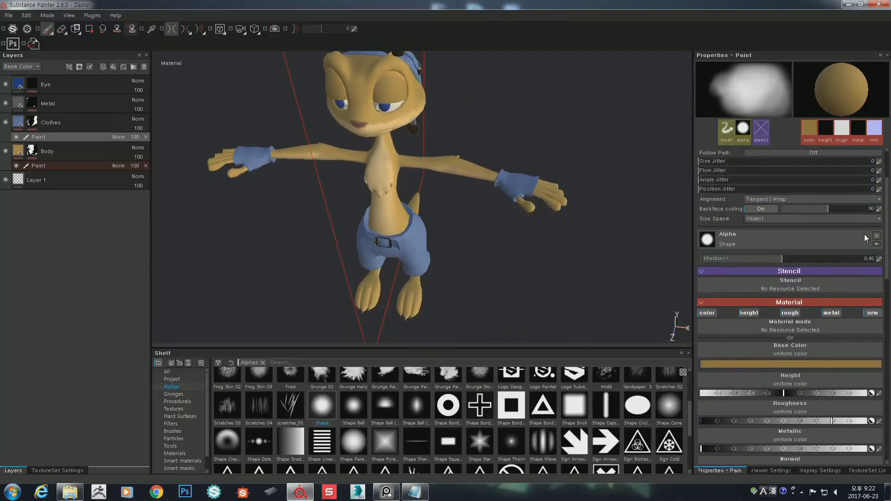
pyautogui.click(767, 364)
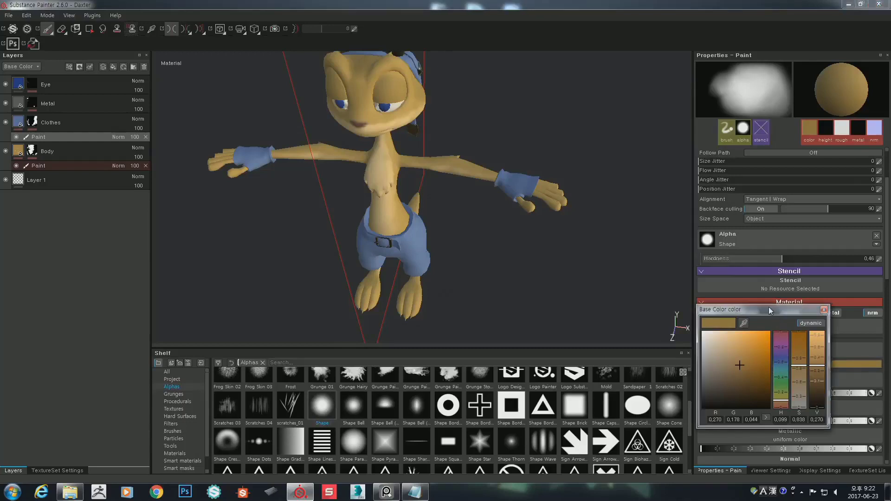
pyautogui.moveTo(742, 309); pyautogui.dragTo(615, 256)
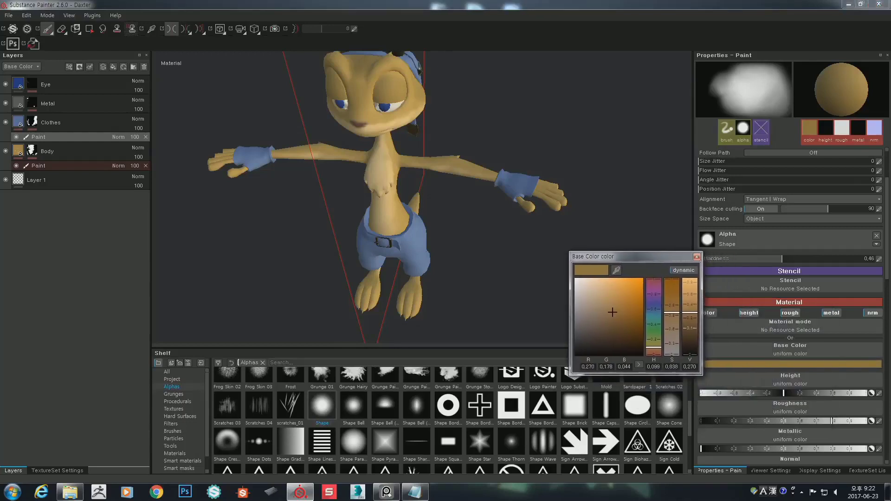
pyautogui.click(659, 352)
pyautogui.click(605, 330)
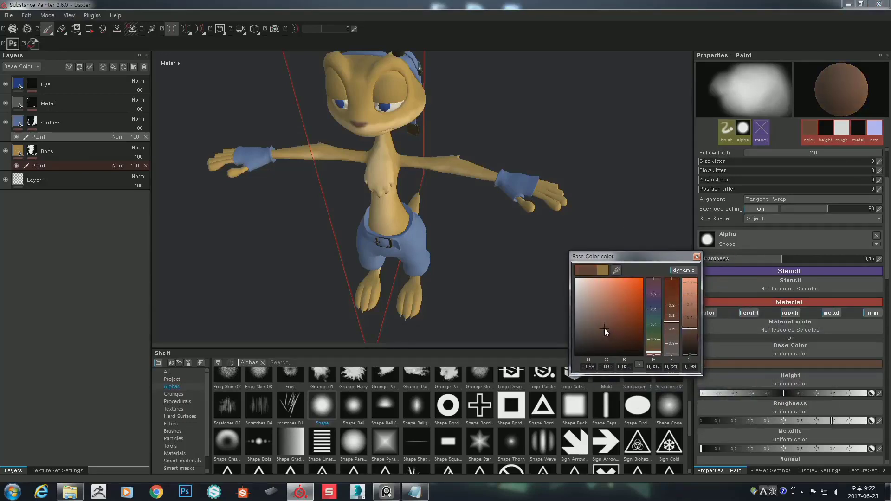
pyautogui.moveTo(612, 329); pyautogui.dragTo(603, 327)
pyautogui.click(697, 257)
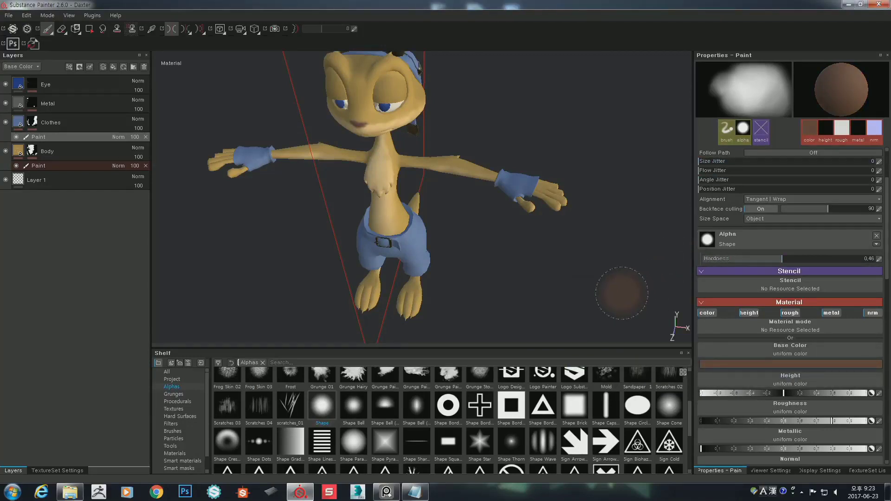
# - Set roughness to about 0.45 and paint both gloves dark brown from several angles
pyautogui.click(766, 420)
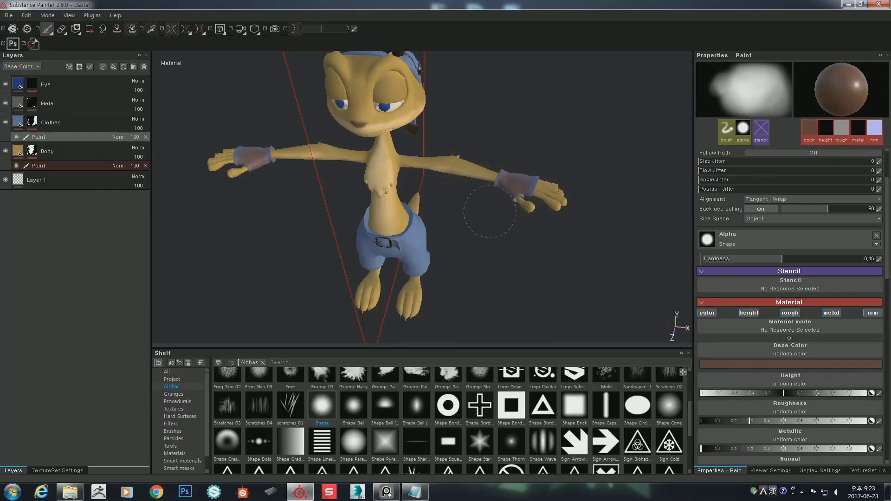
pyautogui.moveTo(531, 188)
pyautogui.keyDown('alt'); pyautogui.mouseDown()
pyautogui.moveTo(400, 218)
pyautogui.moveTo(372, 188)
pyautogui.mouseUp(); pyautogui.keyUp('alt')
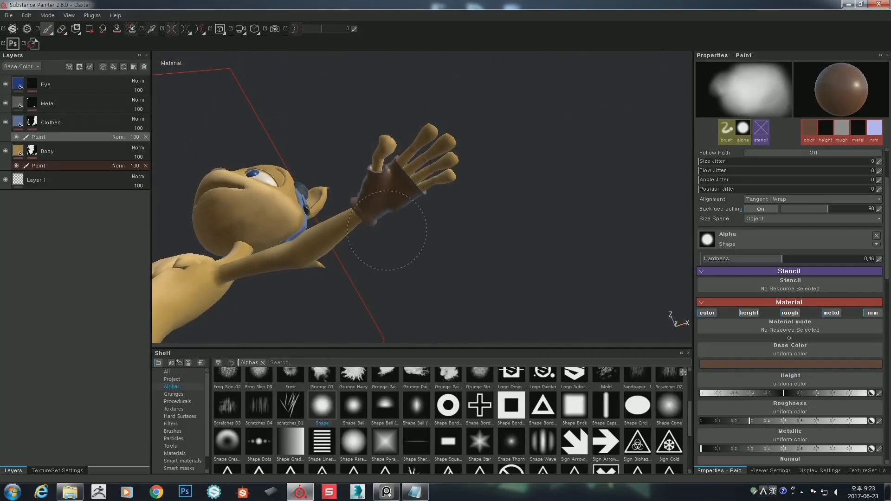
pyautogui.moveTo(473, 189)
pyautogui.keyDown('alt'); pyautogui.mouseDown()
pyautogui.moveTo(520, 190)
pyautogui.moveTo(403, 189)
pyautogui.mouseUp(); pyautogui.keyUp('alt')
pyautogui.moveTo(507, 262)
pyautogui.keyDown('alt'); pyautogui.mouseDown()
pyautogui.moveTo(550, 179)
pyautogui.moveTo(646, 152)
pyautogui.mouseUp(); pyautogui.keyUp('alt')
pyautogui.scroll(2, 647, 151)
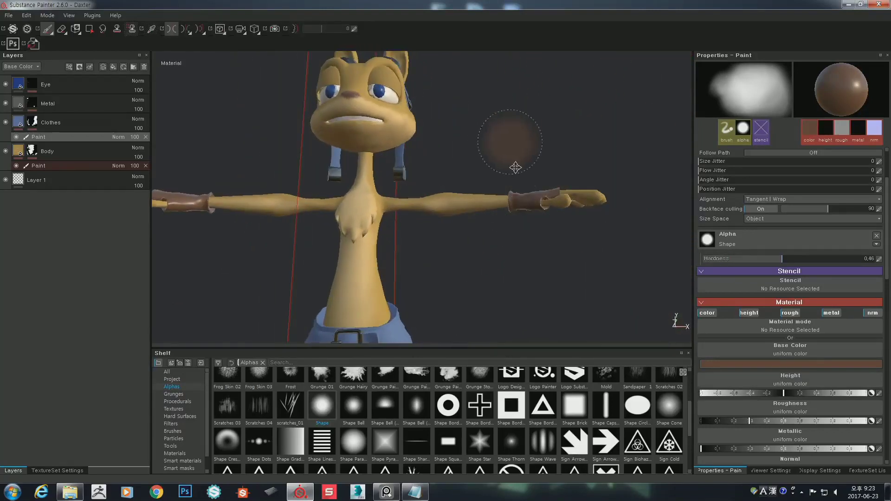
pyautogui.keyDown('alt'); pyautogui.moveTo(513, 155); pyautogui.dragTo(505, 205); pyautogui.keyUp('alt')
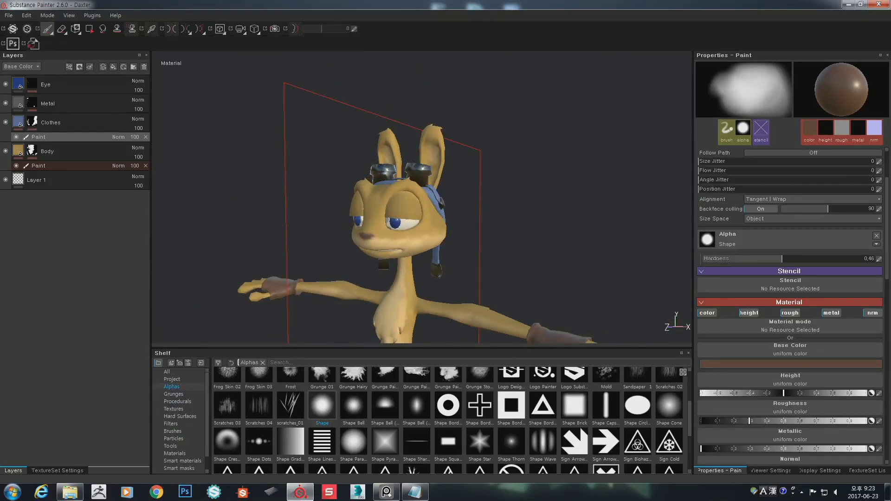
# - Change the base colour to a brighter, more saturated brown with slightly higher hue
pyautogui.click(772, 363)
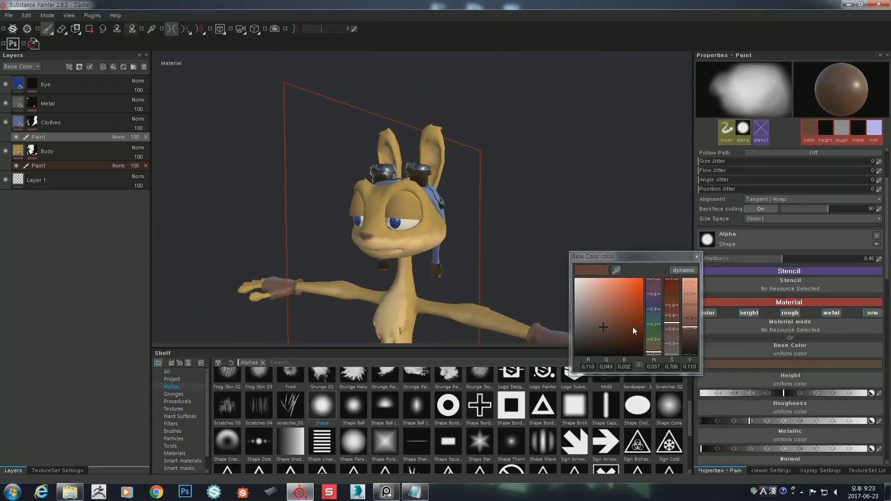
pyautogui.click(610, 319)
pyautogui.click(653, 350)
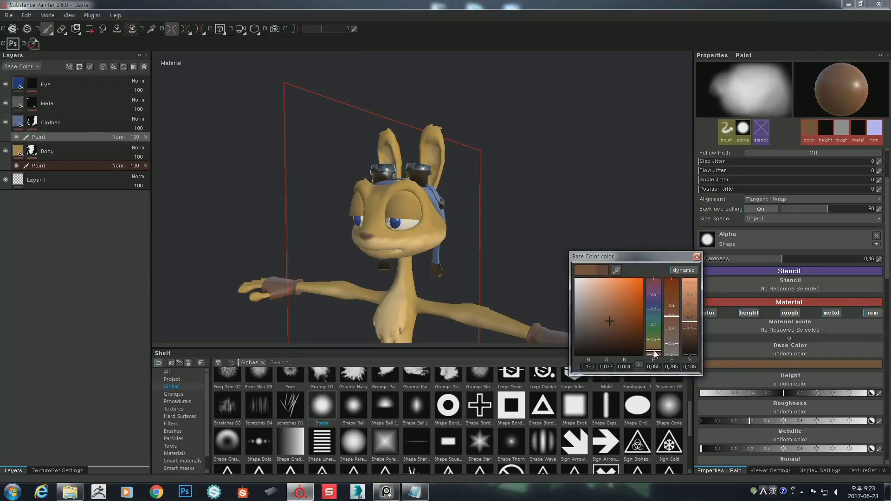
pyautogui.moveTo(530, 193)
pyautogui.keyDown('alt'); pyautogui.mouseDown()
pyautogui.moveTo(446, 180)
pyautogui.moveTo(481, 218)
pyautogui.mouseUp(); pyautogui.keyUp('alt')
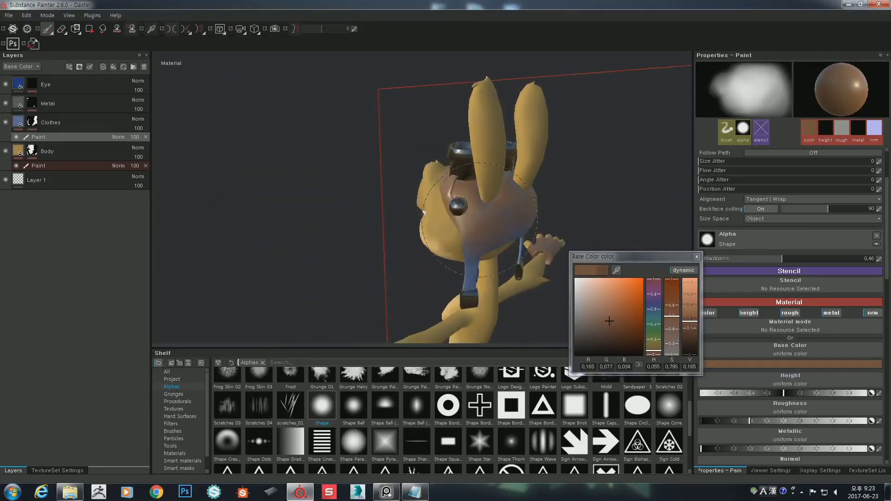
pyautogui.keyDown('alt'); pyautogui.moveTo(447, 278); pyautogui.dragTo(514, 184); pyautogui.keyUp('alt')
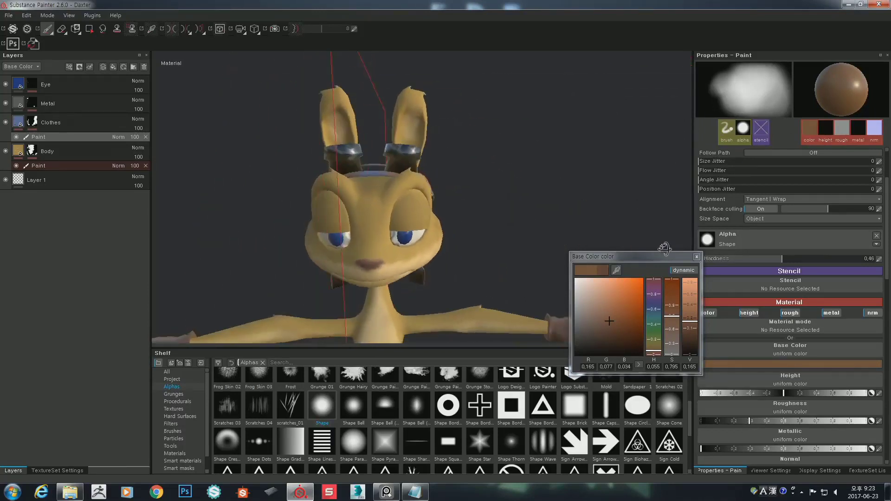
pyautogui.keyDown('alt'); pyautogui.moveTo(522, 145); pyautogui.dragTo(432, 180); pyautogui.keyUp('alt')
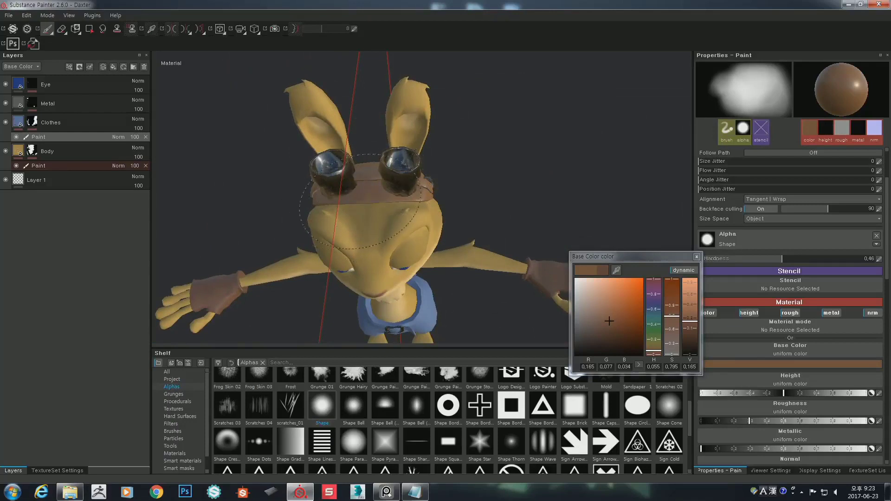
pyautogui.click(697, 257)
# - Orbit back to a front view of the character and show the viewport layout choices
pyautogui.keyDown('alt'); pyautogui.moveTo(613, 257); pyautogui.dragTo(613, 156); pyautogui.keyUp('alt')
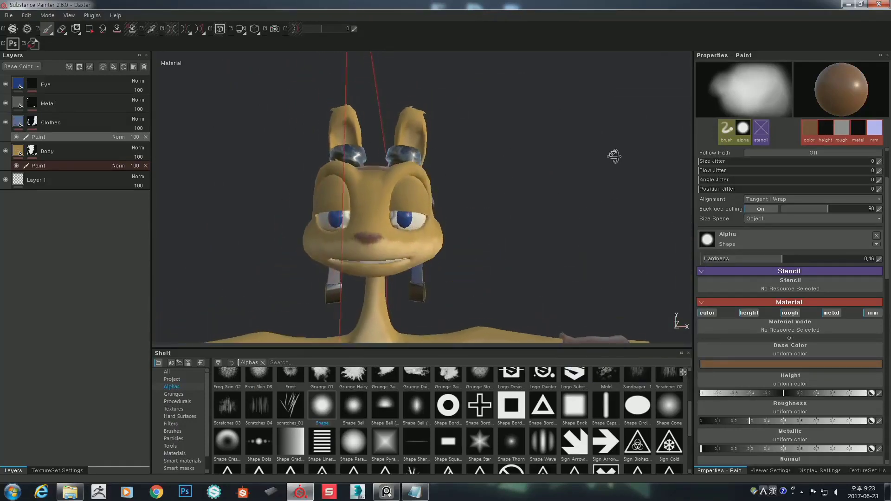
pyautogui.scroll(-3, 471, 153)
pyautogui.moveTo(493, 206)
pyautogui.keyDown('alt'); pyautogui.mouseDown()
pyautogui.moveTo(507, 174)
pyautogui.moveTo(418, 253)
pyautogui.mouseUp(); pyautogui.keyUp('alt')
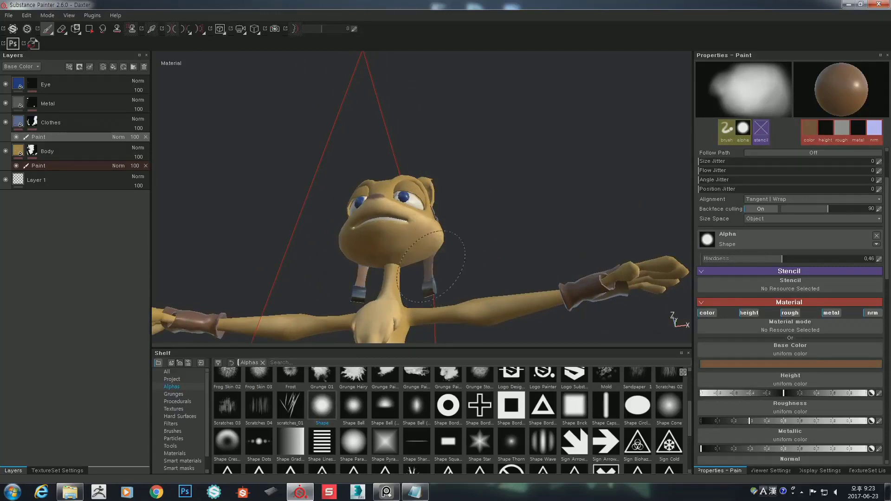
pyautogui.keyDown('alt'); pyautogui.moveTo(507, 184); pyautogui.dragTo(533, 239); pyautogui.keyUp('alt')
pyautogui.scroll(-2, 533, 238)
pyautogui.moveTo(461, 189)
pyautogui.keyDown('alt'); pyautogui.mouseDown()
pyautogui.moveTo(515, 165)
pyautogui.moveTo(529, 191)
pyautogui.mouseUp(); pyautogui.keyUp('alt')
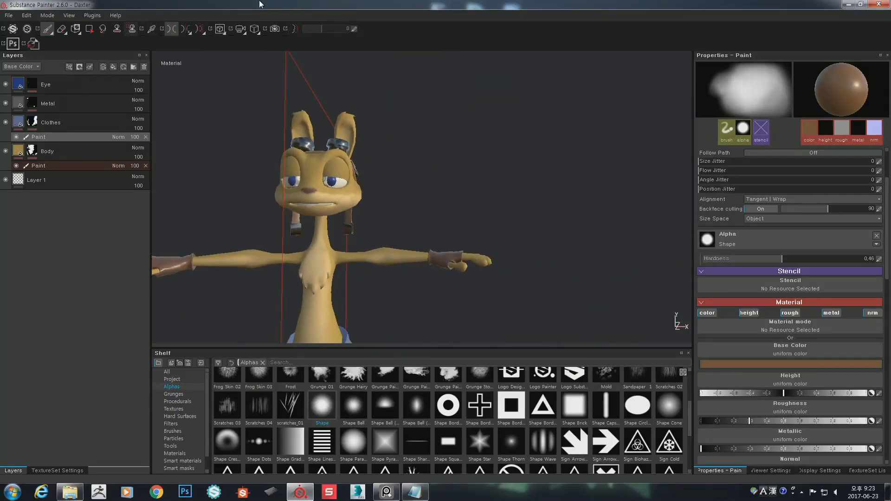
pyautogui.click(221, 30)
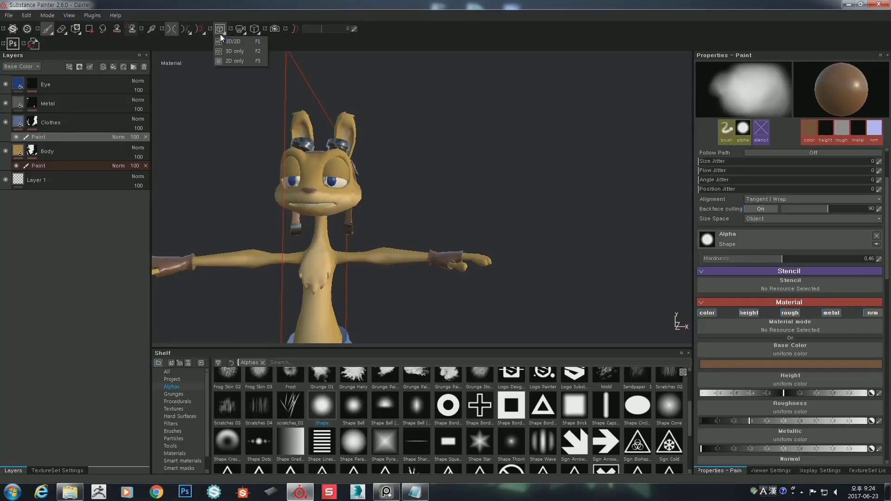
# - Switch to the 3D/2D split layout and orbit the model to view it from below
pyautogui.click(221, 42)
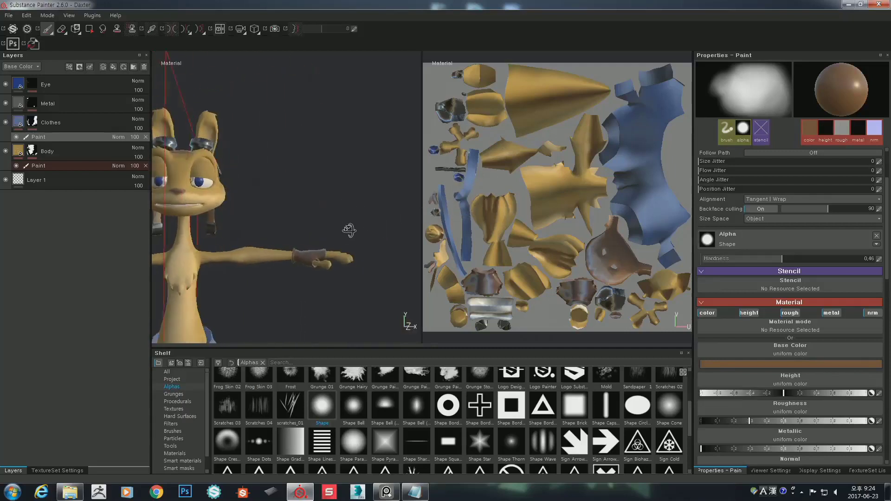
pyautogui.moveTo(348, 229)
pyautogui.keyDown('alt'); pyautogui.mouseDown()
pyautogui.moveTo(408, 199)
pyautogui.moveTo(396, 193)
pyautogui.moveTo(394, 209)
pyautogui.mouseUp(); pyautogui.keyUp('alt')
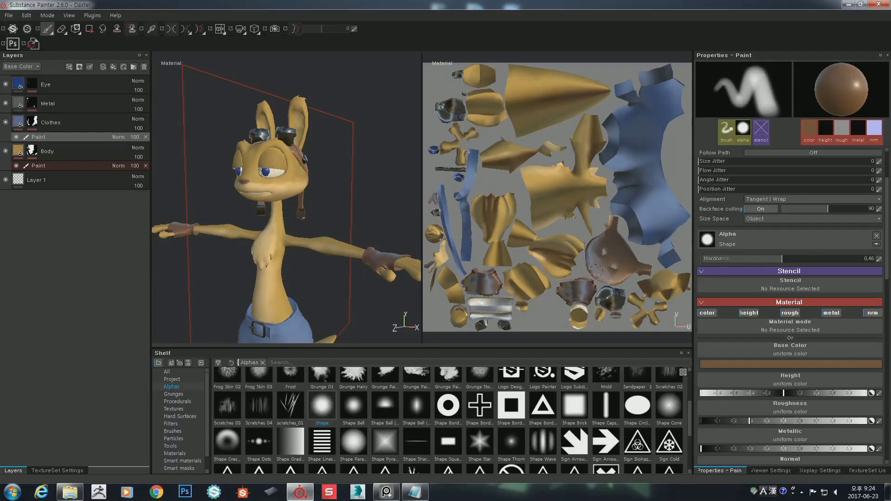
pyautogui.keyDown('alt'); pyautogui.moveTo(342, 140); pyautogui.dragTo(388, 193); pyautogui.keyUp('alt')
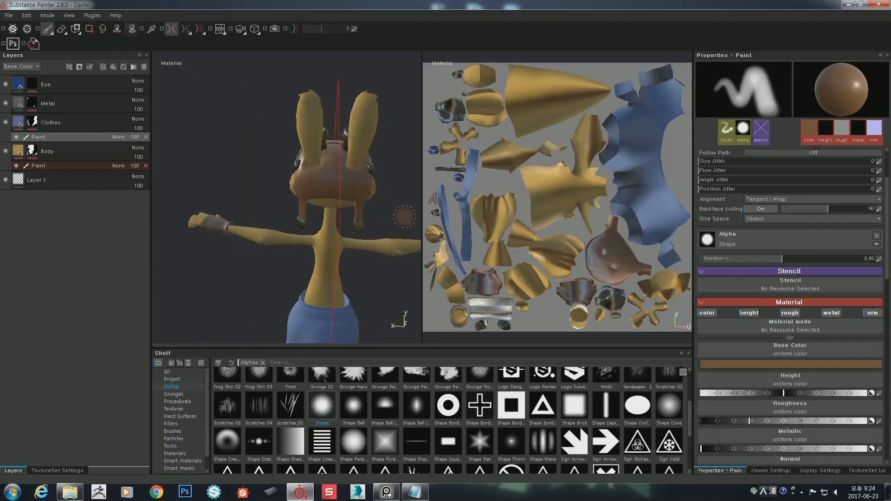
pyautogui.moveTo(333, 217)
pyautogui.keyDown('alt'); pyautogui.mouseDown()
pyautogui.moveTo(354, 139)
pyautogui.moveTo(377, 215)
pyautogui.mouseUp(); pyautogui.keyUp('alt')
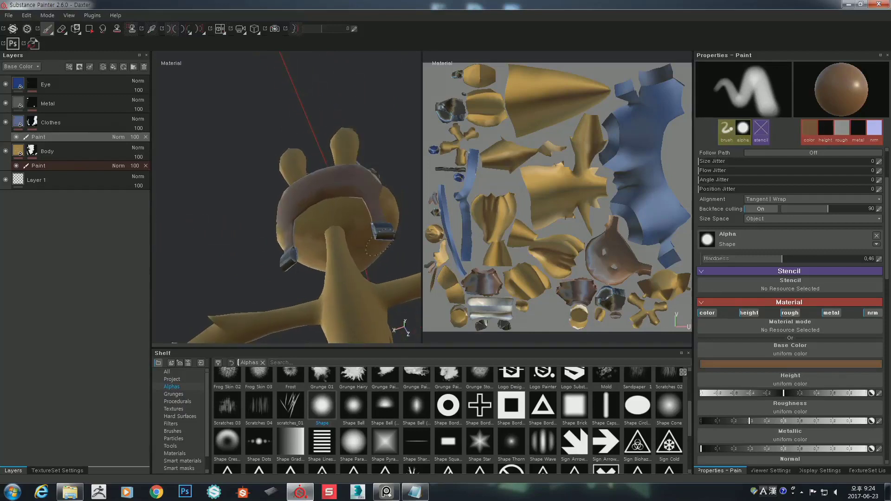
# - Paint a test brown dab near the headband, undo it, and display the ID map
pyautogui.moveTo(367, 270); pyautogui.dragTo(371, 275)
pyautogui.hotkey('ctrl', 'z')
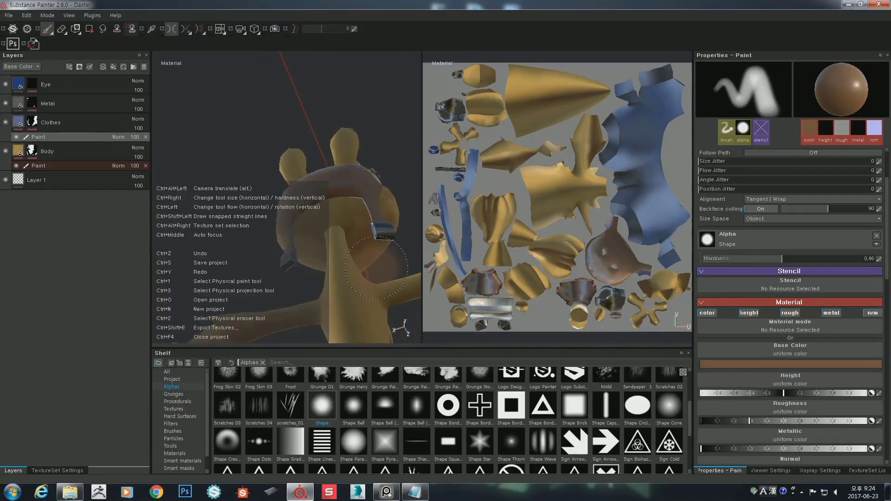
pyautogui.hotkey('ctrl', 'z')
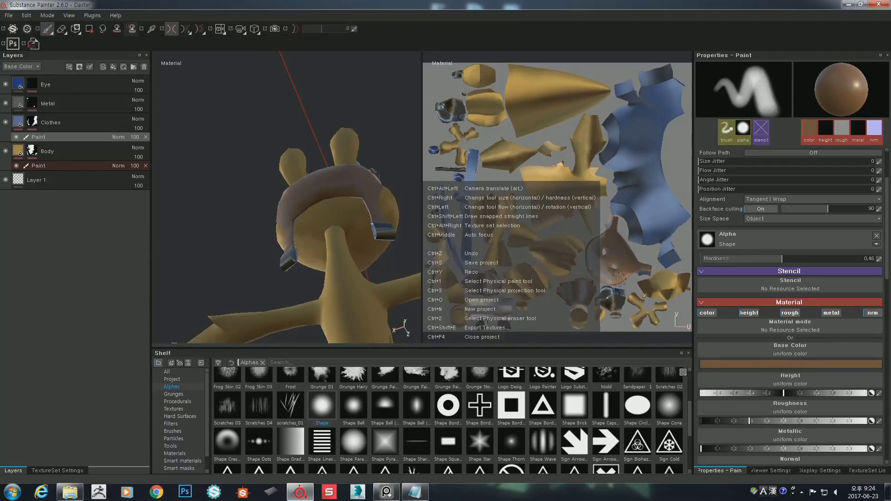
pyautogui.press('ctrl')
pyautogui.press('ctrl')
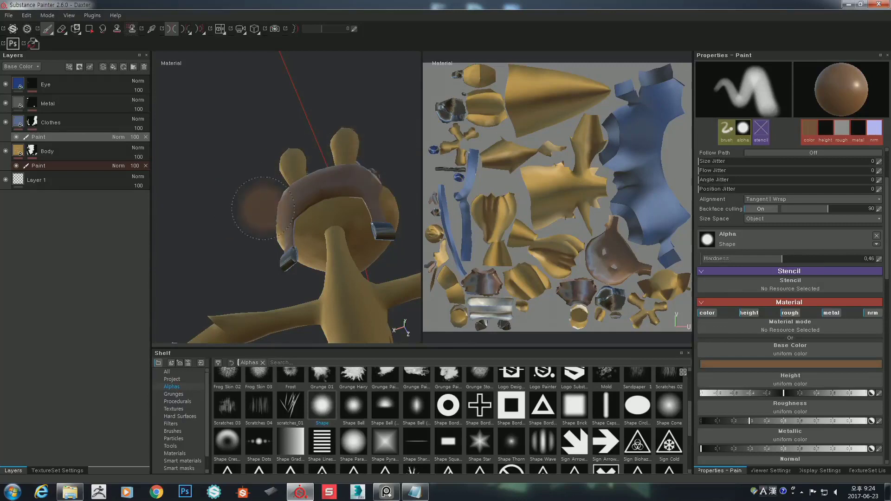
pyautogui.press('b')
pyautogui.rightClick(351, 134)
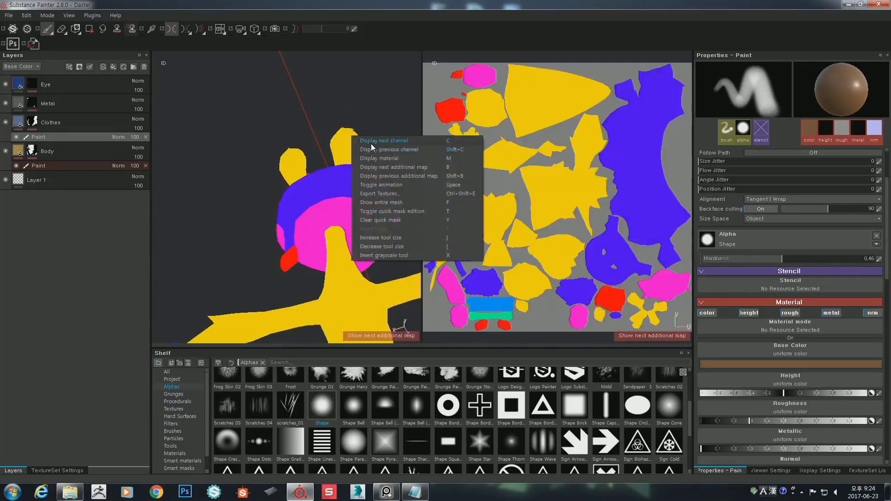
pyautogui.click(372, 141)
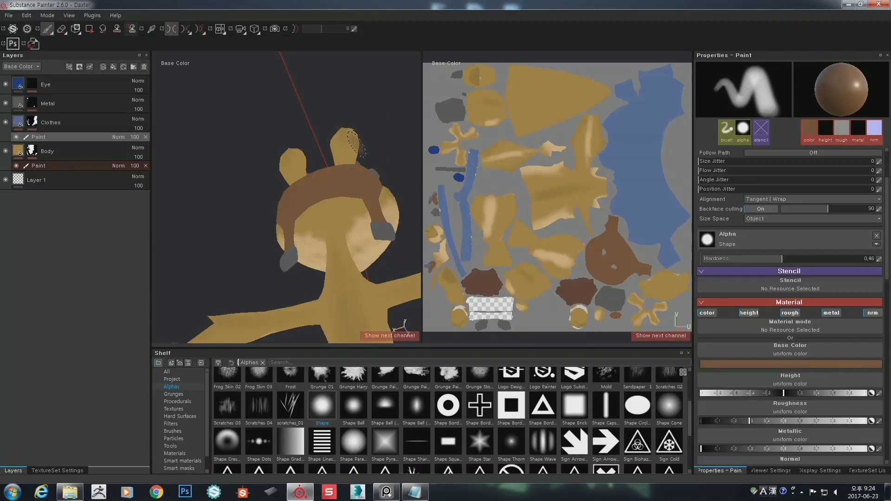
pyautogui.press('m')
pyautogui.moveTo(367, 160)
pyautogui.keyDown('alt'); pyautogui.mouseDown()
pyautogui.moveTo(257, 162)
pyautogui.moveTo(380, 159)
pyautogui.moveTo(353, 195)
pyautogui.mouseUp(); pyautogui.keyUp('alt')
pyautogui.scroll(5, 381, 160)
pyautogui.scroll(2, 598, 222)
pyautogui.scroll(2, 598, 221)
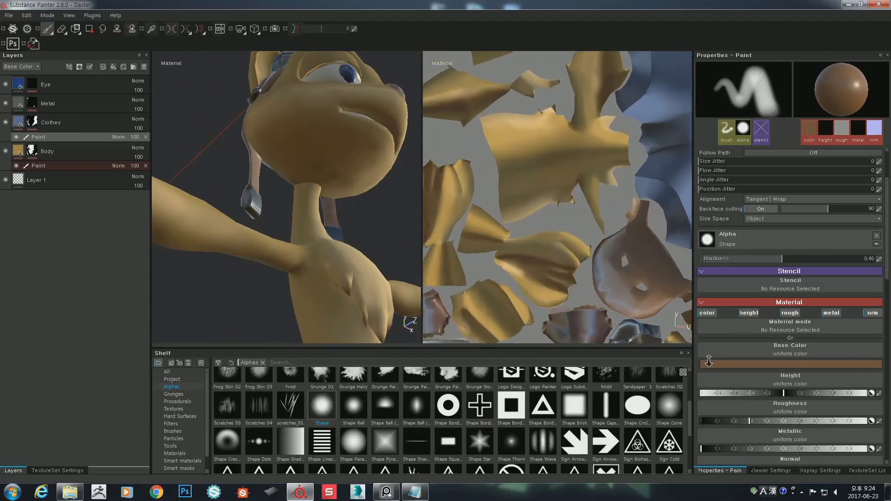
pyautogui.scroll(2, 598, 232)
pyautogui.scroll(2, 598, 232)
pyautogui.moveTo(593, 234); pyautogui.dragTo(533, 213, button='middle')
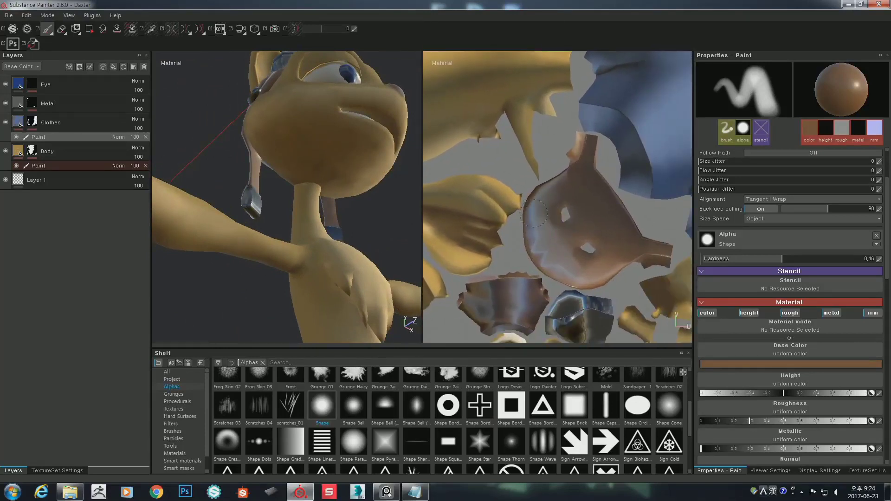
pyautogui.press('f')
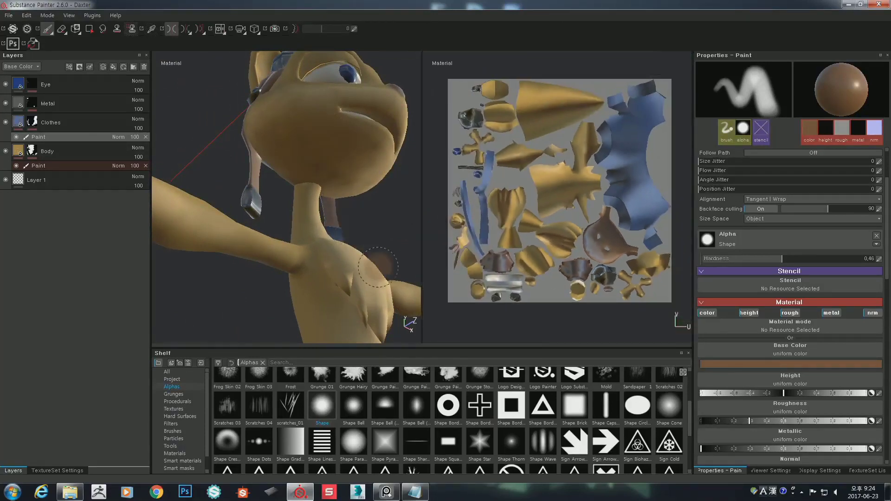
# - Zoom onto the waist, paint the belt band brown, and widen the UV view
pyautogui.keyDown('alt'); pyautogui.moveTo(390, 259); pyautogui.dragTo(259, 177, button='right'); pyautogui.keyUp('alt')
pyautogui.moveTo(260, 177)
pyautogui.keyDown('alt'); pyautogui.mouseDown()
pyautogui.moveTo(276, 222)
pyautogui.moveTo(295, 196)
pyautogui.mouseUp(); pyautogui.keyUp('alt')
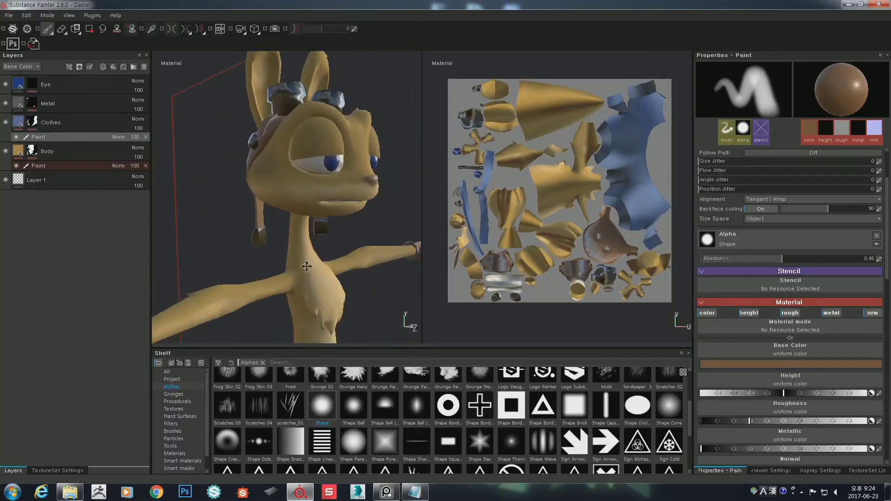
pyautogui.keyDown('alt'); pyautogui.moveTo(295, 195); pyautogui.dragTo(284, 218, button='right'); pyautogui.keyUp('alt')
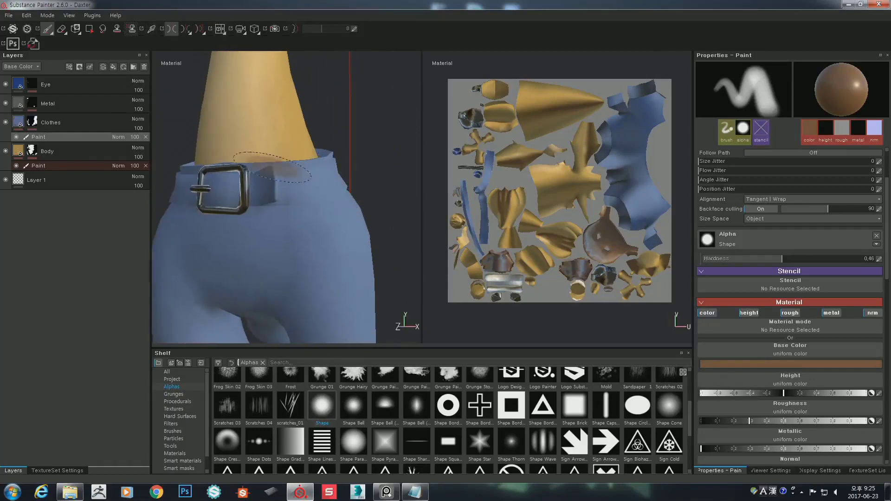
pyautogui.moveTo(284, 218)
pyautogui.keyDown('alt'); pyautogui.mouseDown()
pyautogui.moveTo(269, 200)
pyautogui.moveTo(342, 185)
pyautogui.mouseUp(); pyautogui.keyUp('alt')
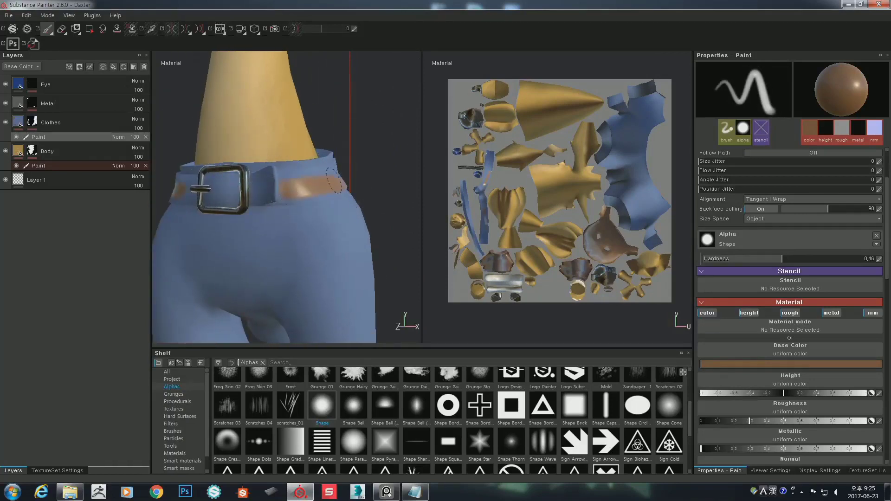
pyautogui.keyDown('alt'); pyautogui.moveTo(378, 153); pyautogui.dragTo(321, 180); pyautogui.keyUp('alt')
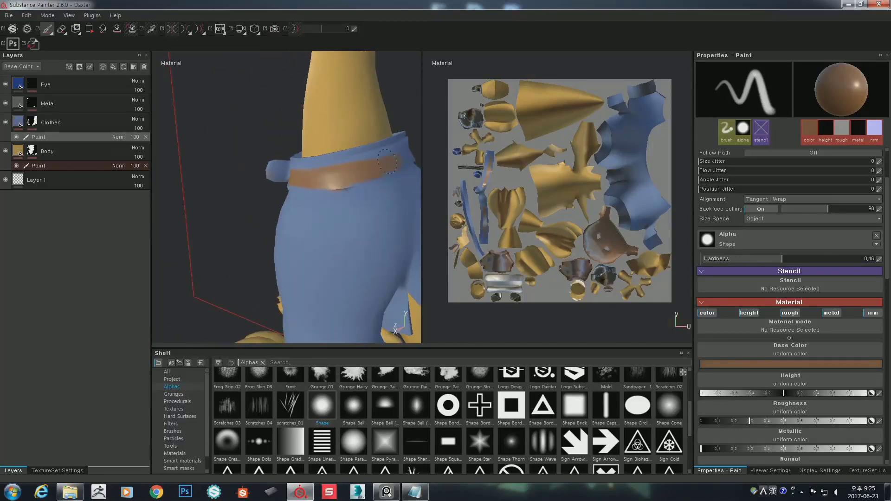
pyautogui.moveTo(422, 162); pyautogui.dragTo(304, 139)
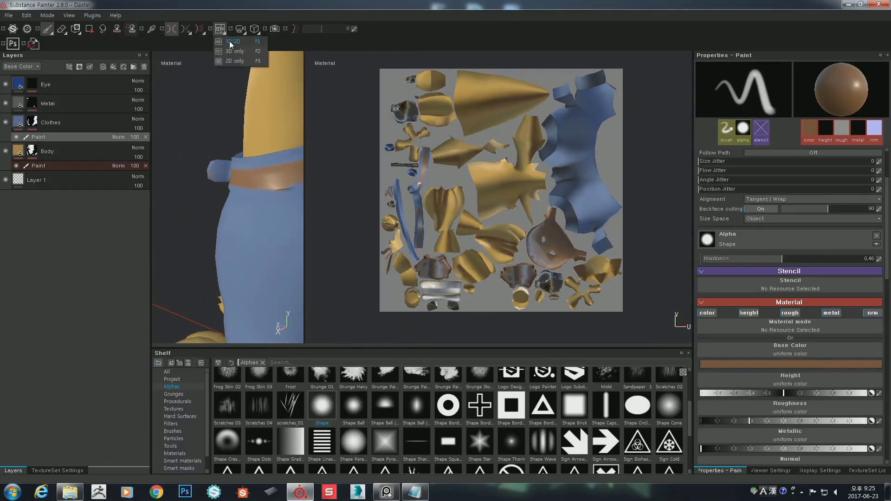
# - Reset the 3D/2D split and switch the viewport to 3D only
pyautogui.click(220, 31)
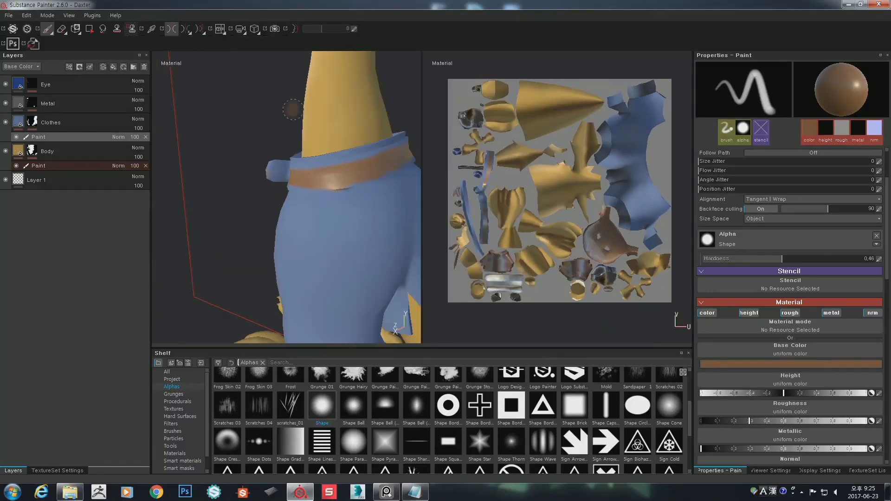
pyautogui.click(216, 30)
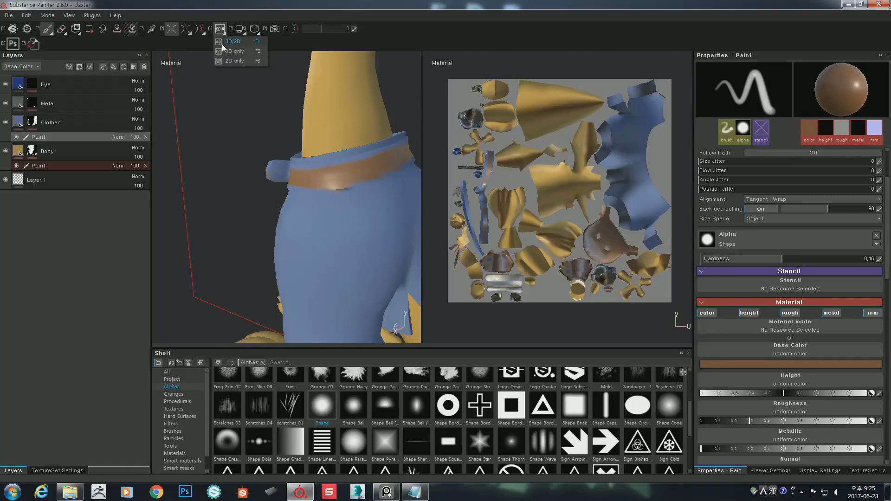
pyautogui.click(220, 51)
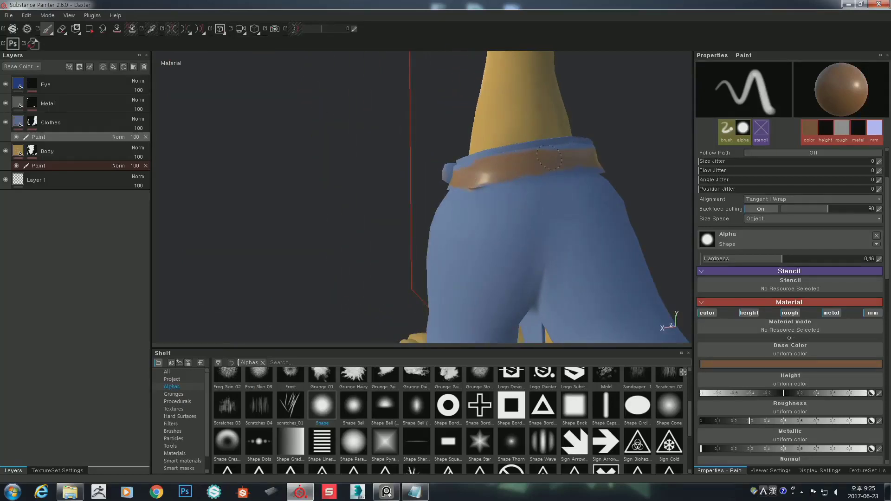
# - Paint the belt tab beside the buckle and the back of the belt brown
pyautogui.keyDown('alt'); pyautogui.moveTo(651, 120); pyautogui.dragTo(525, 157); pyautogui.keyUp('alt')
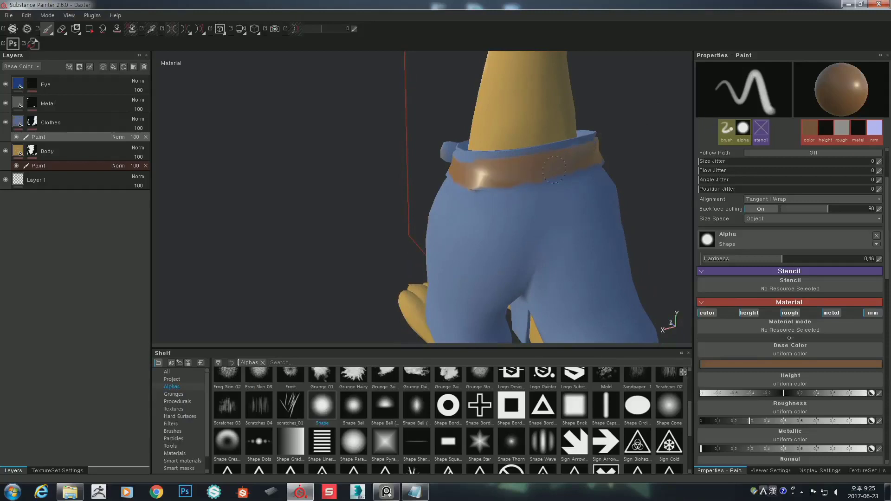
pyautogui.keyDown('alt'); pyautogui.moveTo(610, 152); pyautogui.dragTo(676, 146); pyautogui.keyUp('alt')
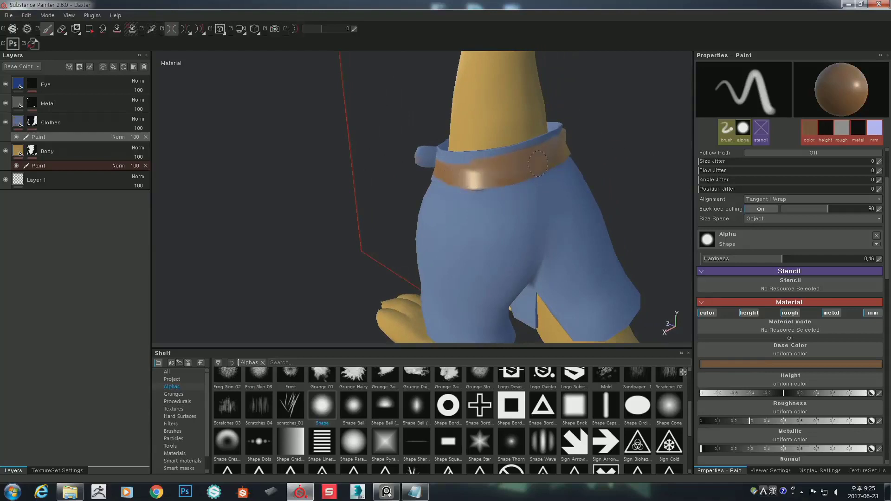
pyautogui.keyDown('alt'); pyautogui.moveTo(607, 141); pyautogui.dragTo(436, 162); pyautogui.keyUp('alt')
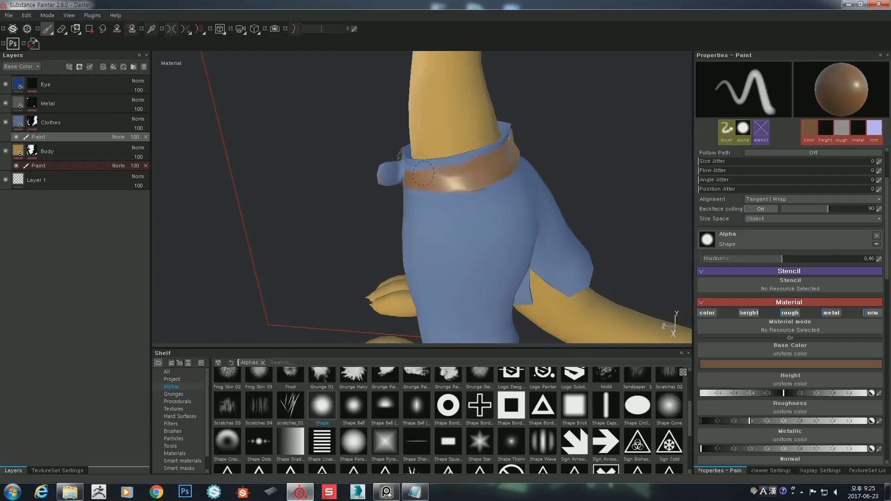
pyautogui.moveTo(543, 127)
pyautogui.keyDown('alt'); pyautogui.mouseDown()
pyautogui.moveTo(658, 115)
pyautogui.moveTo(572, 126)
pyautogui.mouseUp(); pyautogui.keyUp('alt')
pyautogui.moveTo(412, 214); pyautogui.dragTo(428, 212)
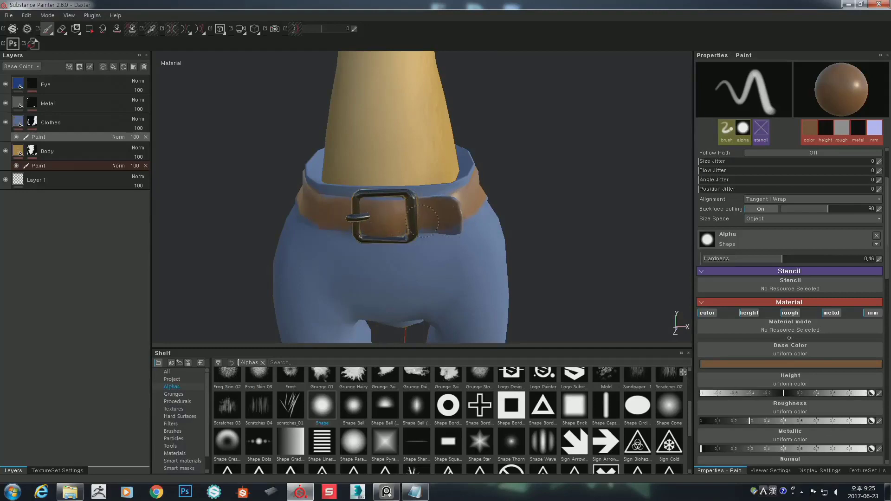
pyautogui.keyDown('alt'); pyautogui.moveTo(422, 222); pyautogui.dragTo(366, 190); pyautogui.keyUp('alt')
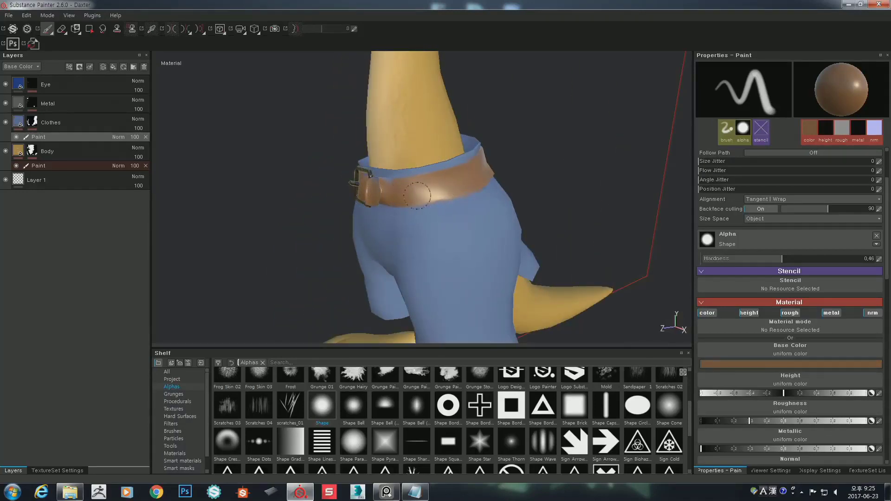
pyautogui.moveTo(396, 189)
pyautogui.keyDown('alt'); pyautogui.mouseDown()
pyautogui.moveTo(567, 135)
pyautogui.moveTo(453, 186)
pyautogui.moveTo(611, 141)
pyautogui.mouseUp(); pyautogui.keyUp('alt')
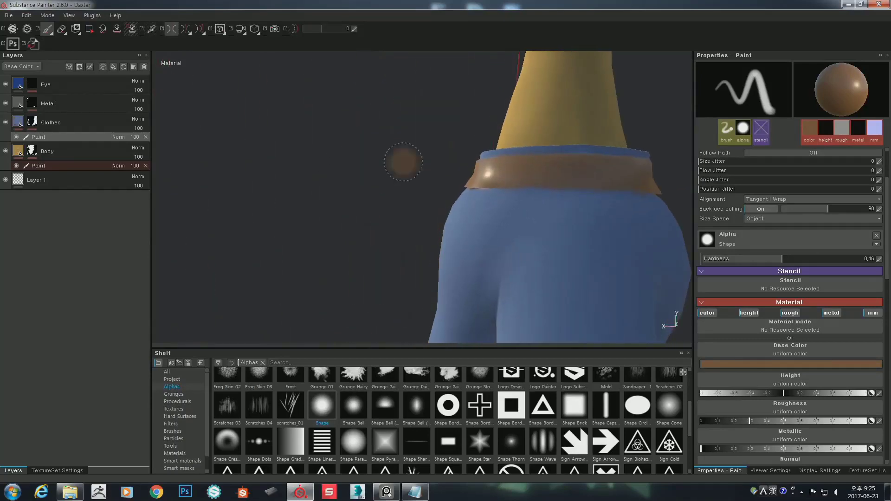
pyautogui.keyDown('alt'); pyautogui.moveTo(611, 140); pyautogui.dragTo(583, 113, button='middle'); pyautogui.keyUp('alt')
pyautogui.moveTo(583, 113)
pyautogui.keyDown('alt'); pyautogui.mouseDown()
pyautogui.moveTo(495, 143)
pyautogui.moveTo(352, 135)
pyautogui.moveTo(563, 183)
pyautogui.moveTo(533, 205)
pyautogui.moveTo(445, 195)
pyautogui.moveTo(520, 139)
pyautogui.moveTo(533, 167)
pyautogui.mouseUp(); pyautogui.keyUp('alt')
# - Zoom out and orbit to frame the full character squarely in a front T-pose view
pyautogui.scroll(-5, 534, 205)
pyautogui.scroll(3, 482, 191)
pyautogui.scroll(2, 534, 167)
pyautogui.keyDown('alt'); pyautogui.moveTo(534, 167); pyautogui.dragTo(541, 165, button='middle'); pyautogui.keyUp('alt')
pyautogui.scroll(-3, 542, 165)
pyautogui.moveTo(533, 91)
pyautogui.keyDown('alt'); pyautogui.mouseDown()
pyautogui.moveTo(514, 193)
pyautogui.moveTo(527, 179)
pyautogui.moveTo(535, 204)
pyautogui.moveTo(511, 197)
pyautogui.mouseUp(); pyautogui.keyUp('alt')
pyautogui.scroll(2, 535, 204)
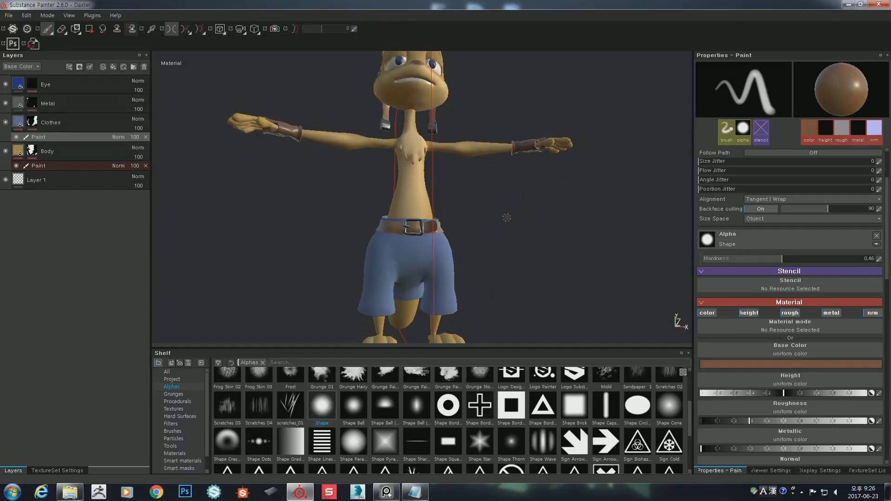
pyautogui.keyDown('alt'); pyautogui.moveTo(510, 212); pyautogui.dragTo(501, 239); pyautogui.keyUp('alt')
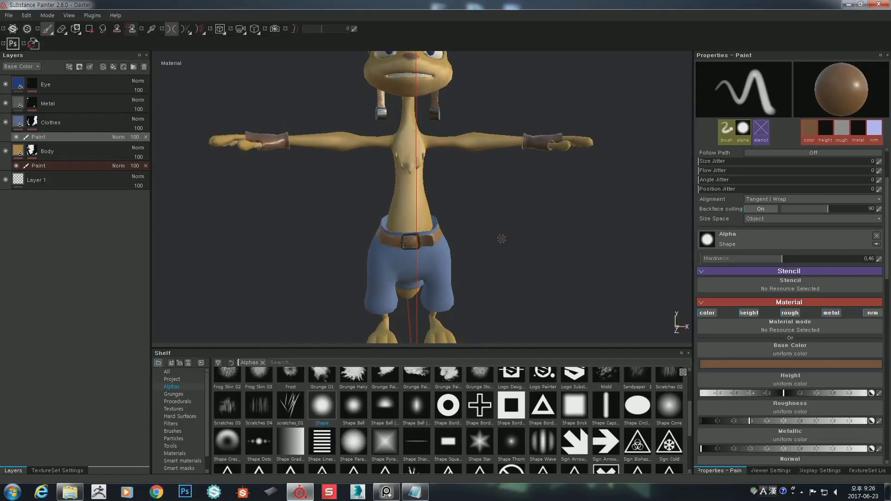